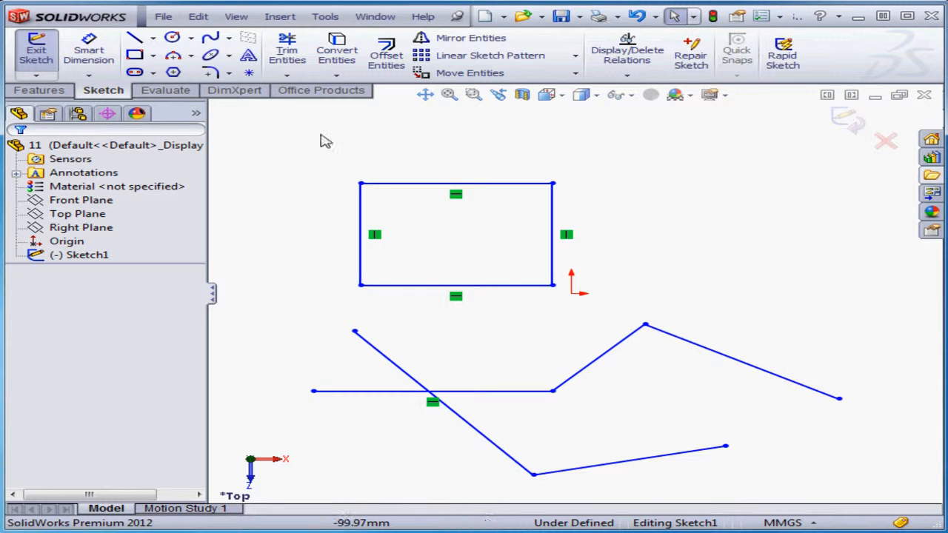
Step: Show the fillet and chamfer choices from the Sketch toolbar flyout
left_click(228, 72)
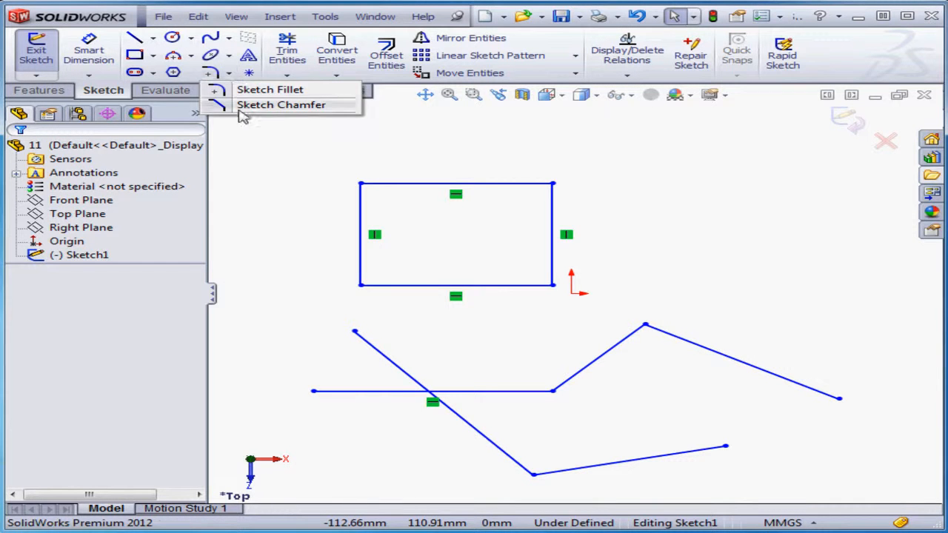
Step: Fillet the rectangle's top-left, top-right and bottom-right corners at 10 mm without dimensioning each fillet
left_click(250, 92)
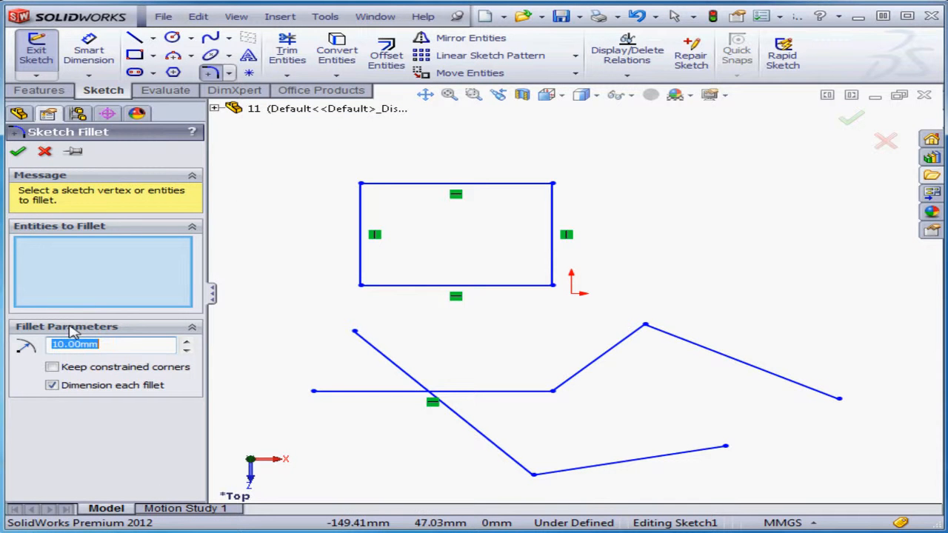
left_click(52, 388)
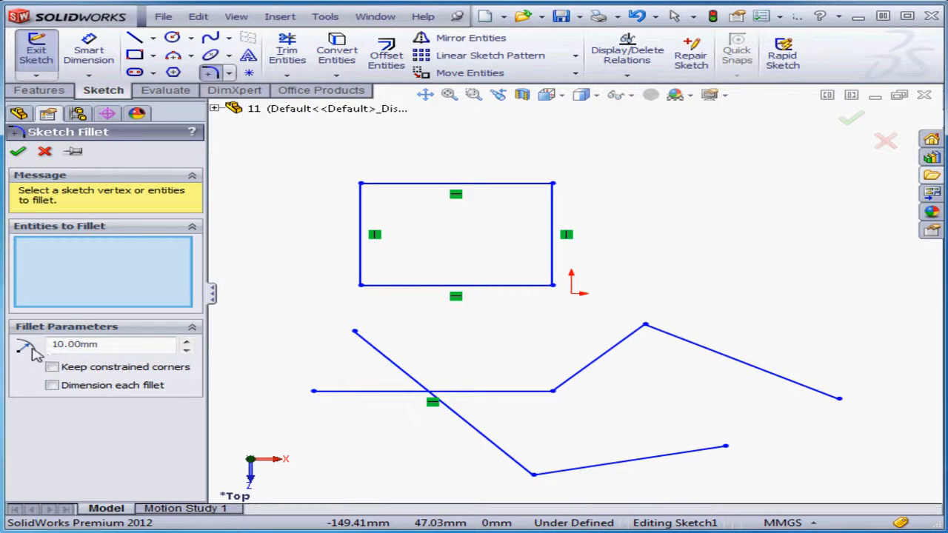
left_click_drag(114, 346, 37, 342)
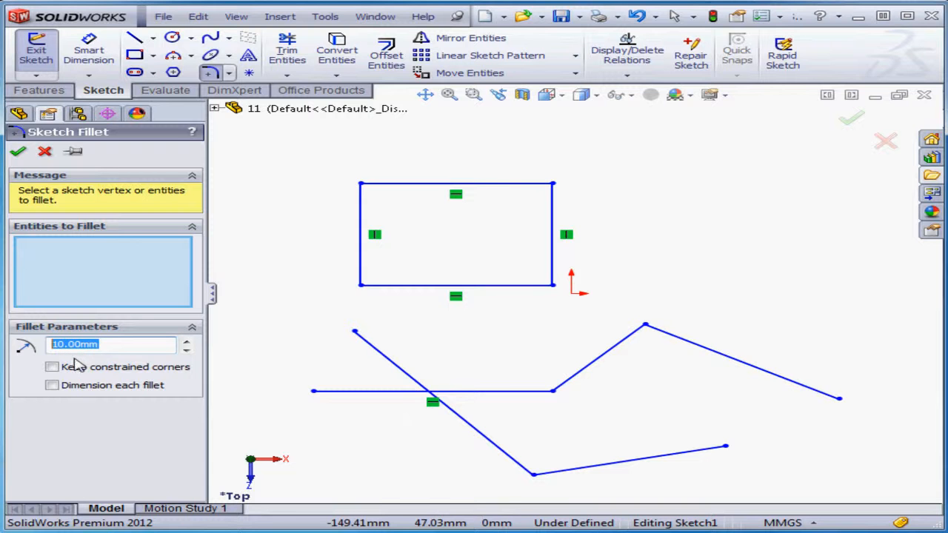
left_click(362, 185)
left_click(553, 184)
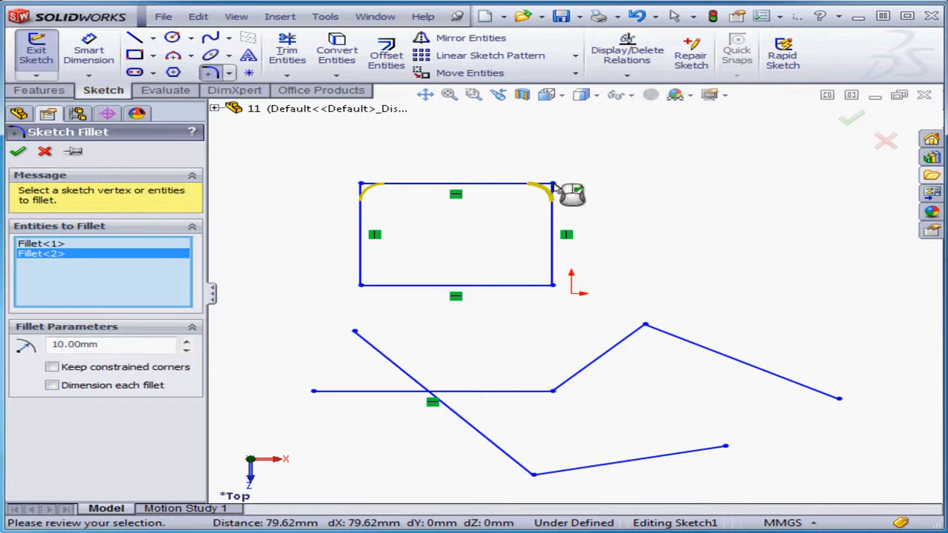
left_click(553, 285)
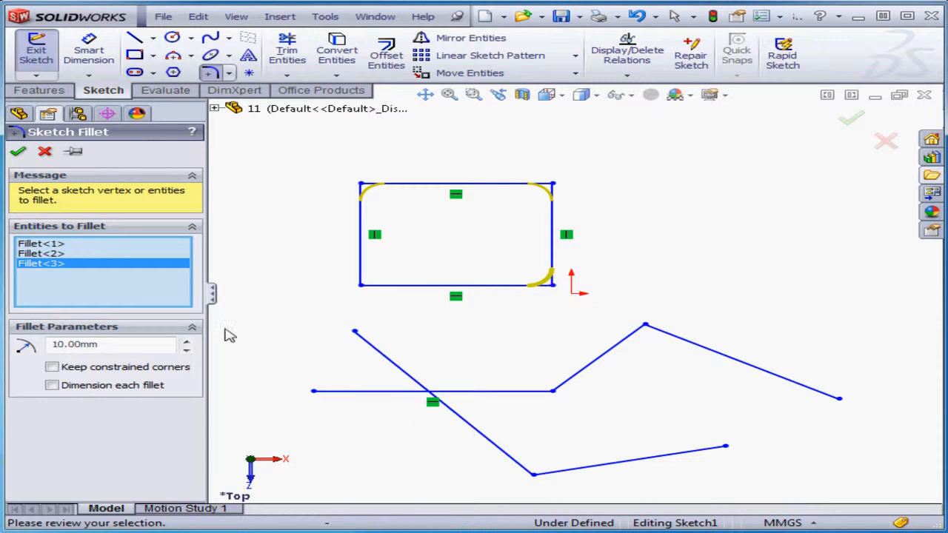
left_click(17, 152)
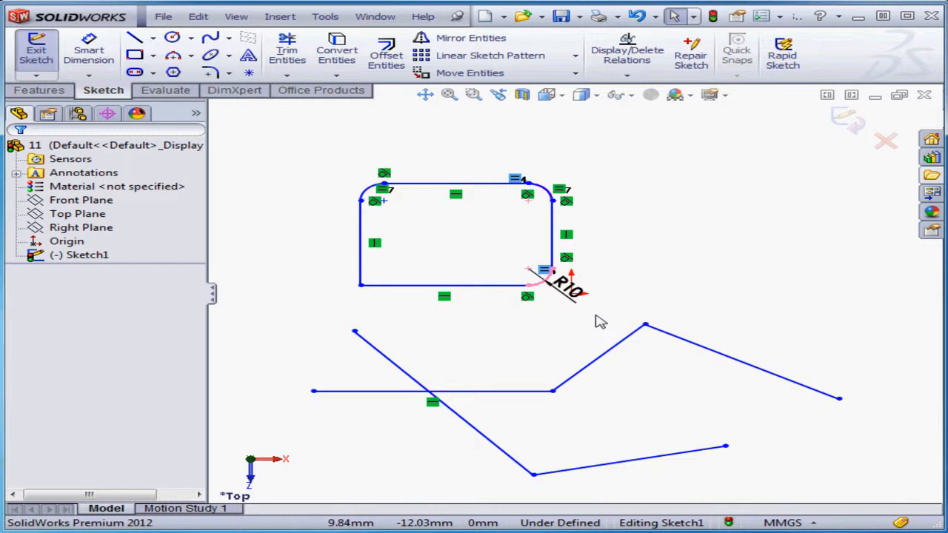
left_click(569, 290)
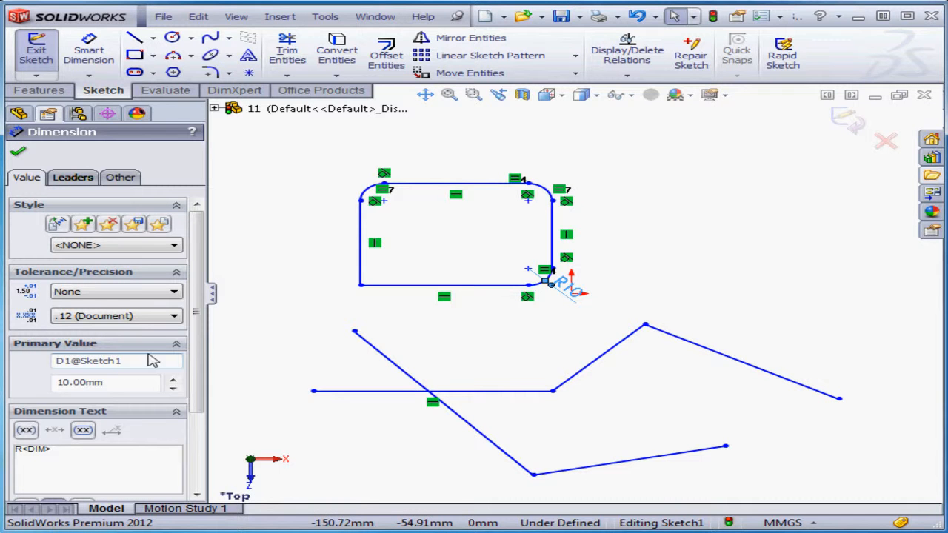
left_click(173, 381)
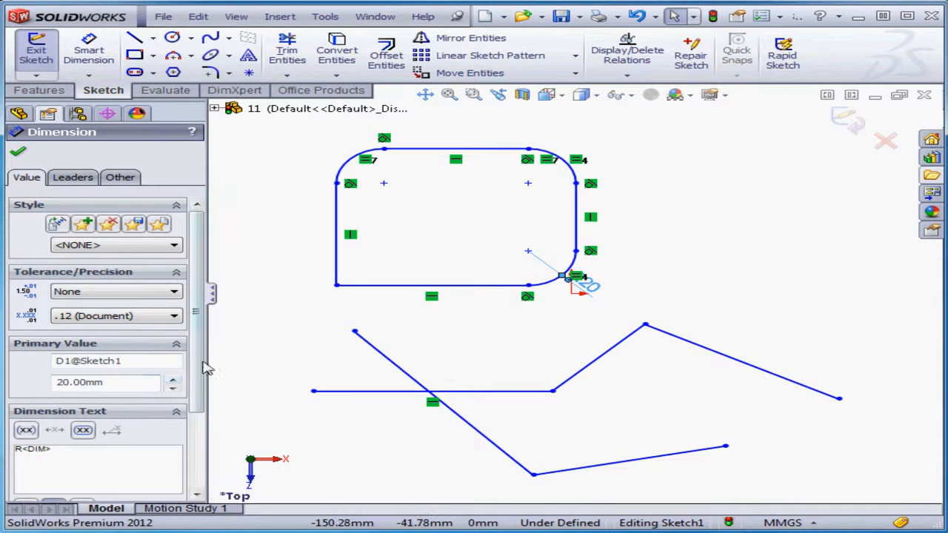
left_click(20, 152)
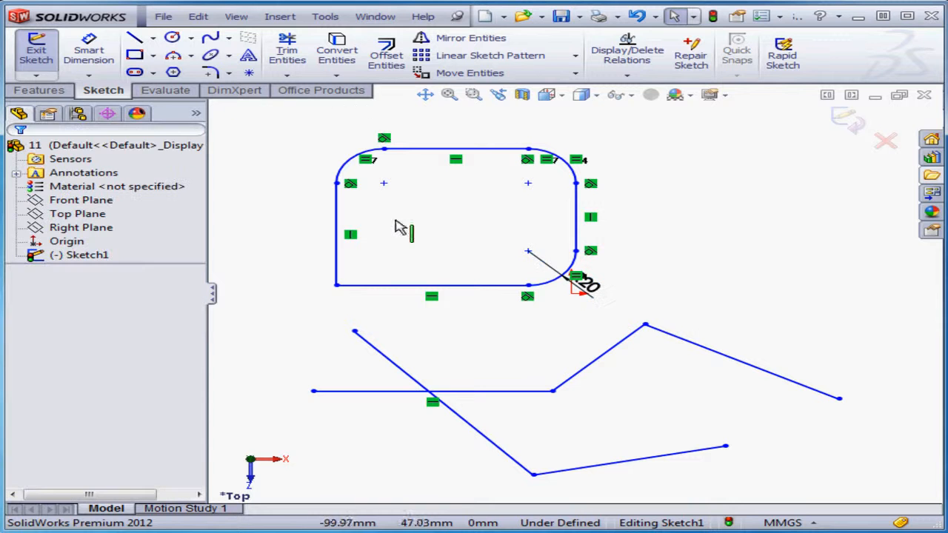
double_click(588, 285)
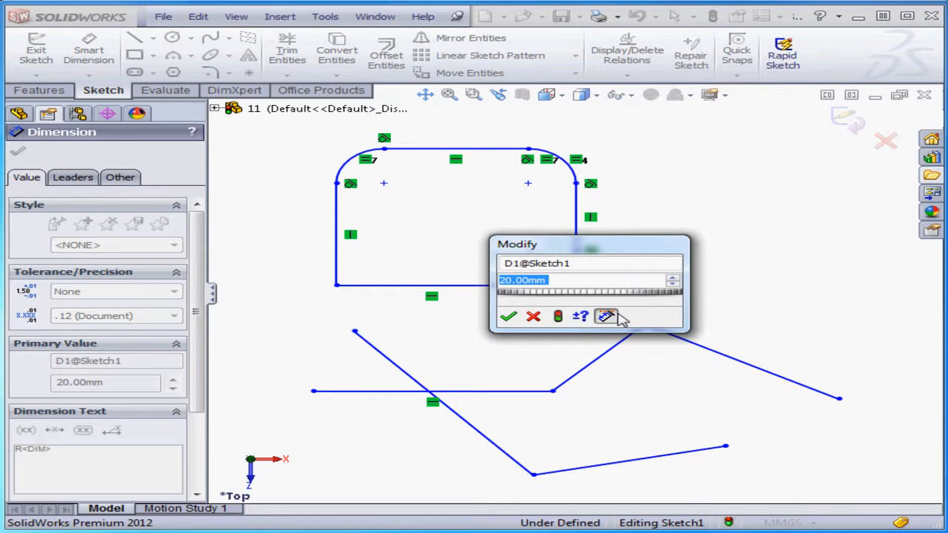
left_click(673, 285)
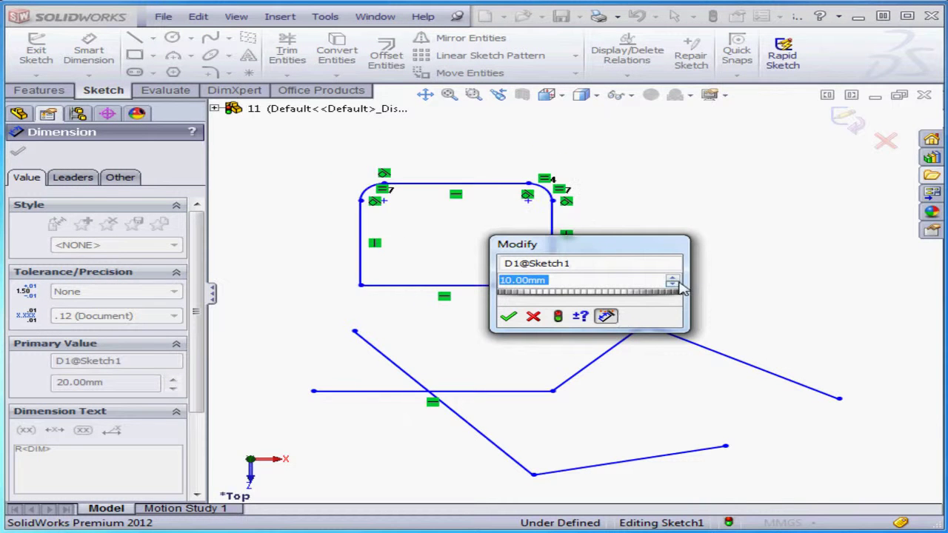
left_click(507, 317)
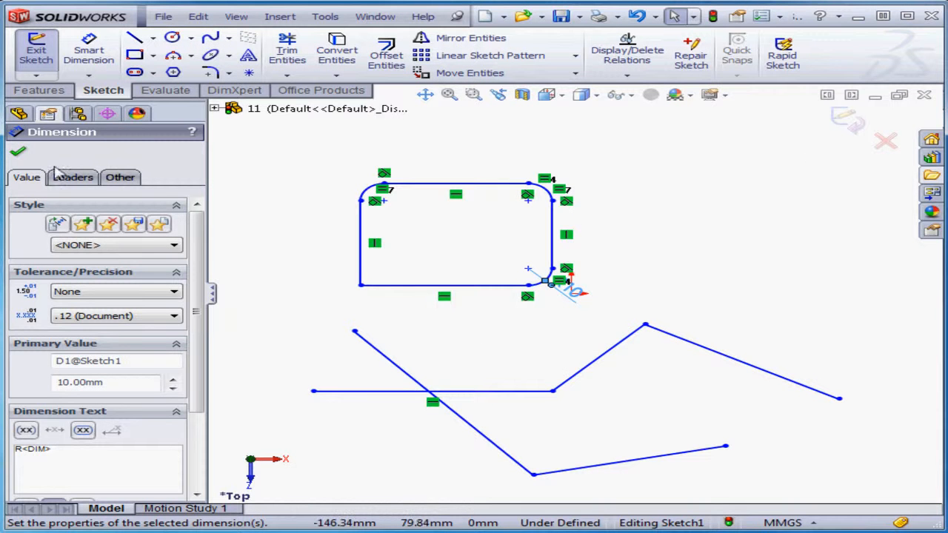
left_click(18, 151)
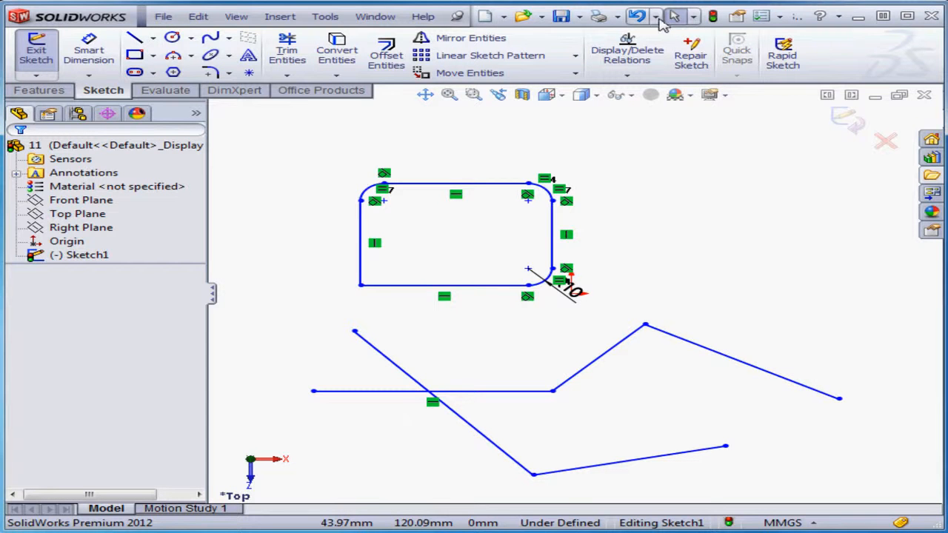
Step: Undo the Change Dim and Sketch Fillet actions so the rectangle's corners are sharp again
left_click(656, 16)
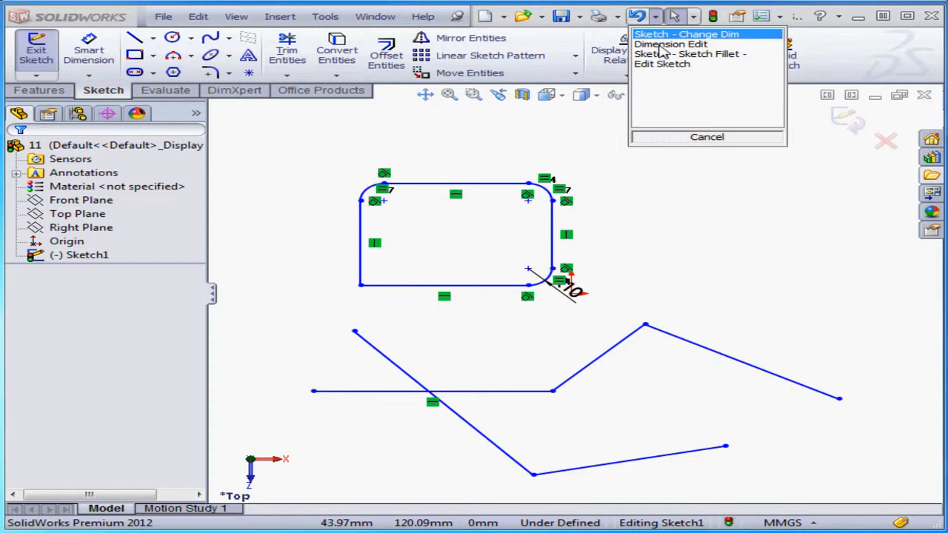
left_click(664, 46)
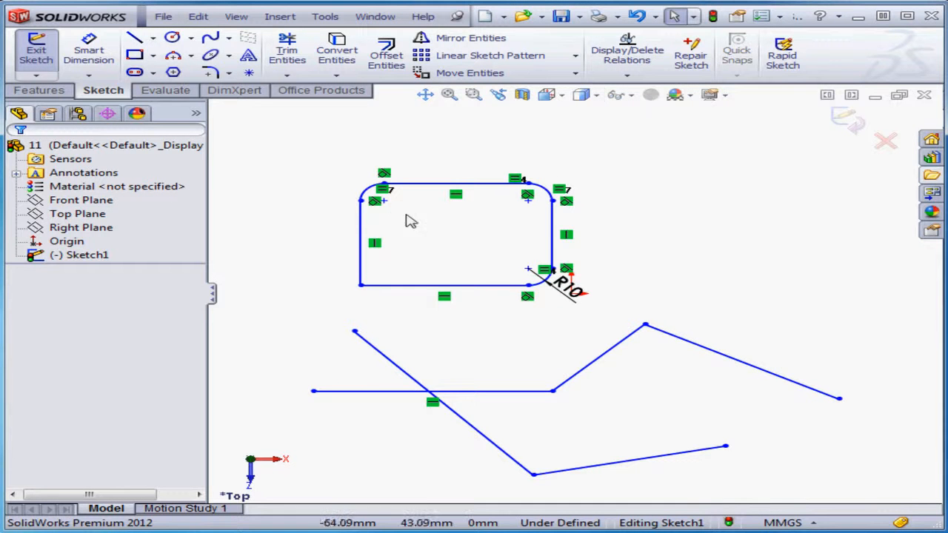
left_click(656, 17)
left_click(664, 35)
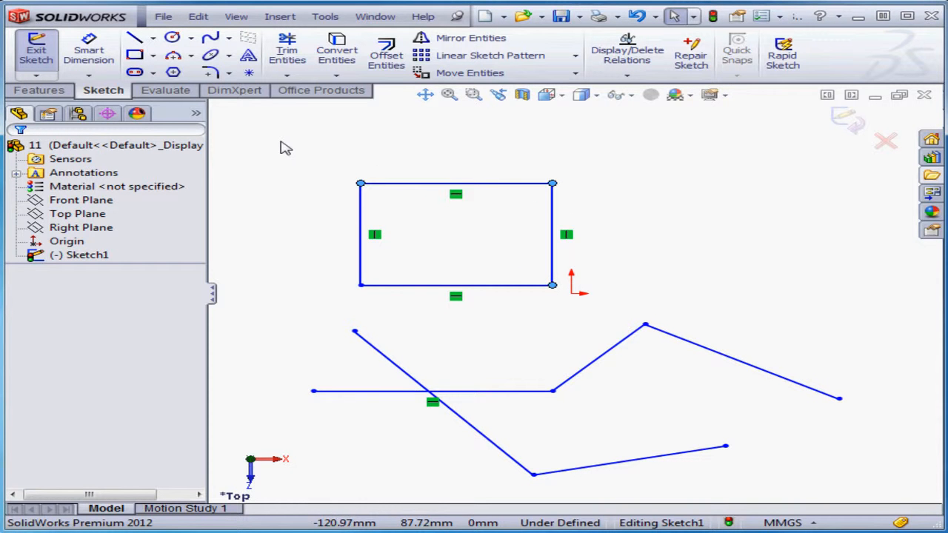
Step: Fillet the top-left, top-right and bottom-right corners at 10 mm, each with its own R10 dimension
left_click(211, 72)
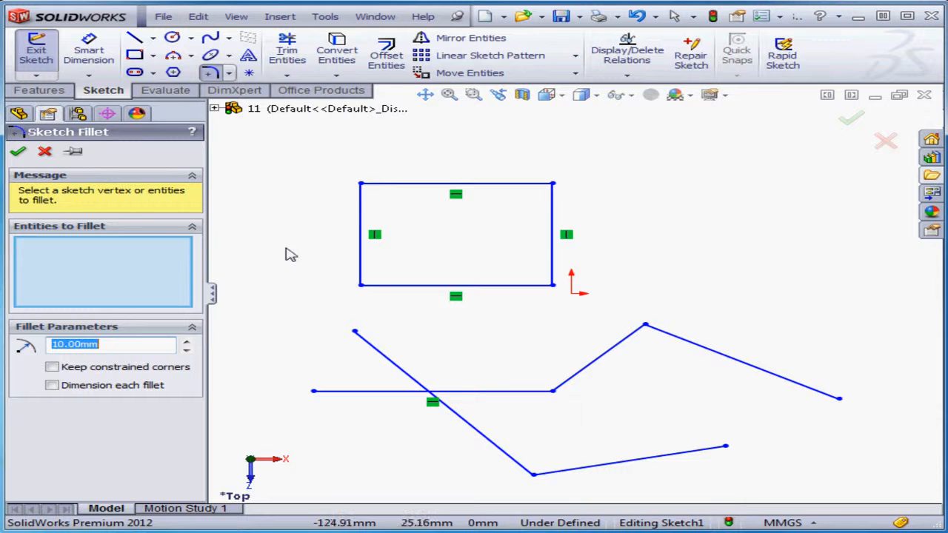
left_click(367, 194)
left_click(552, 196)
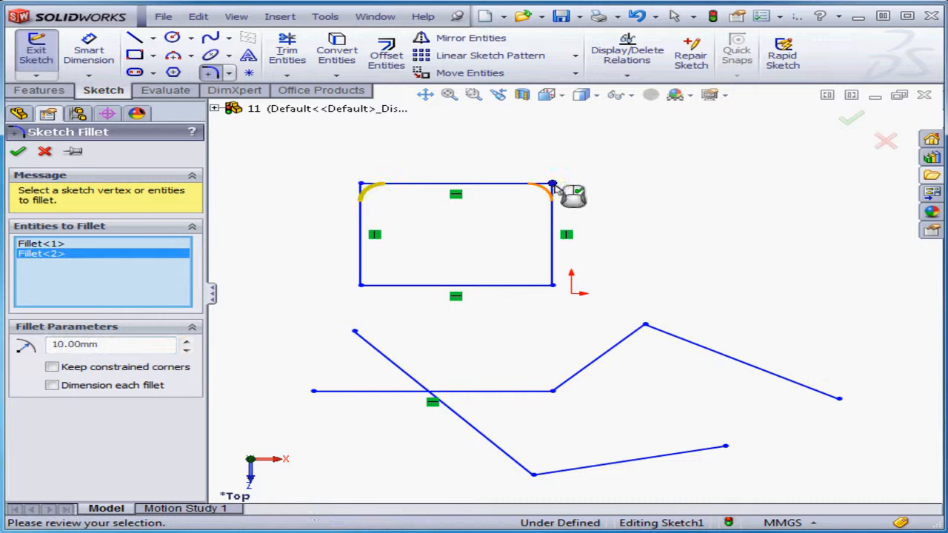
left_click(552, 284)
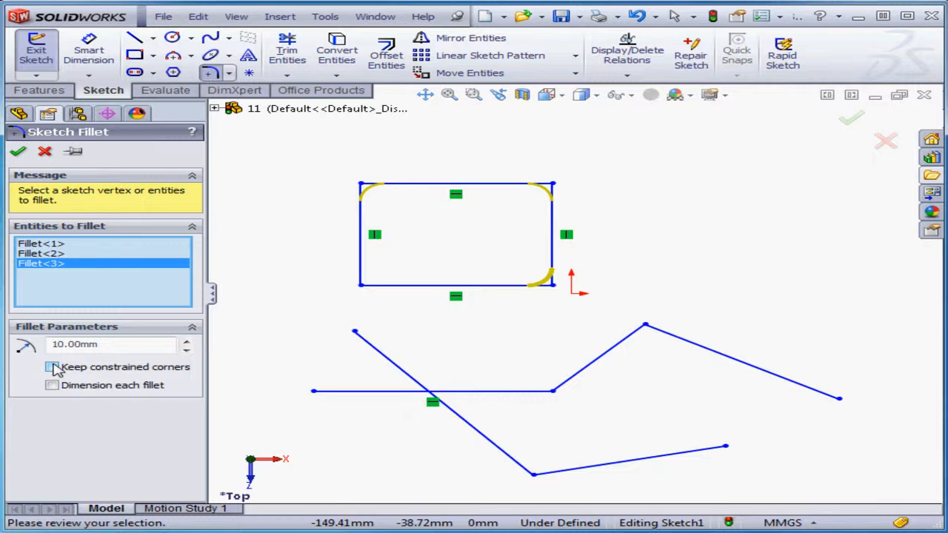
left_click(18, 151)
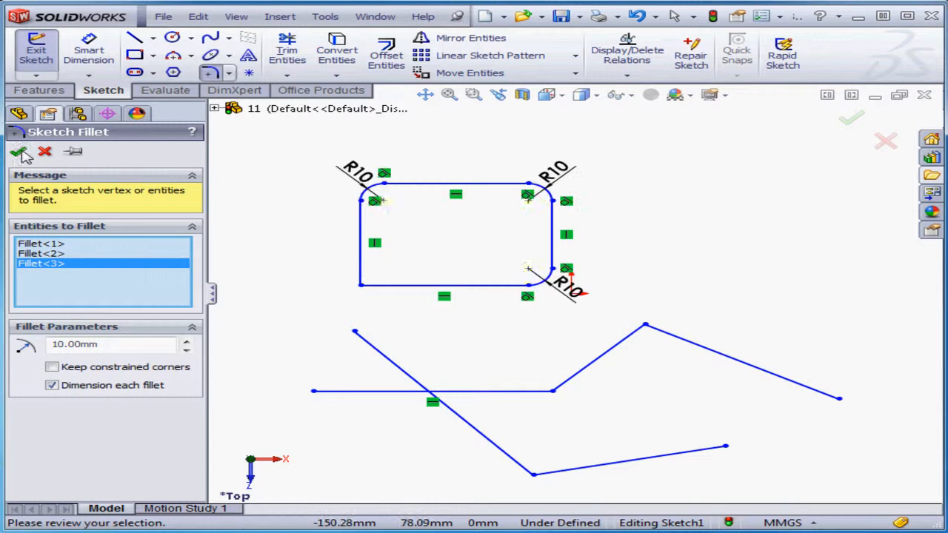
Step: Change the top-right fillet's radius from R10 to 20 mm
double_click(554, 172)
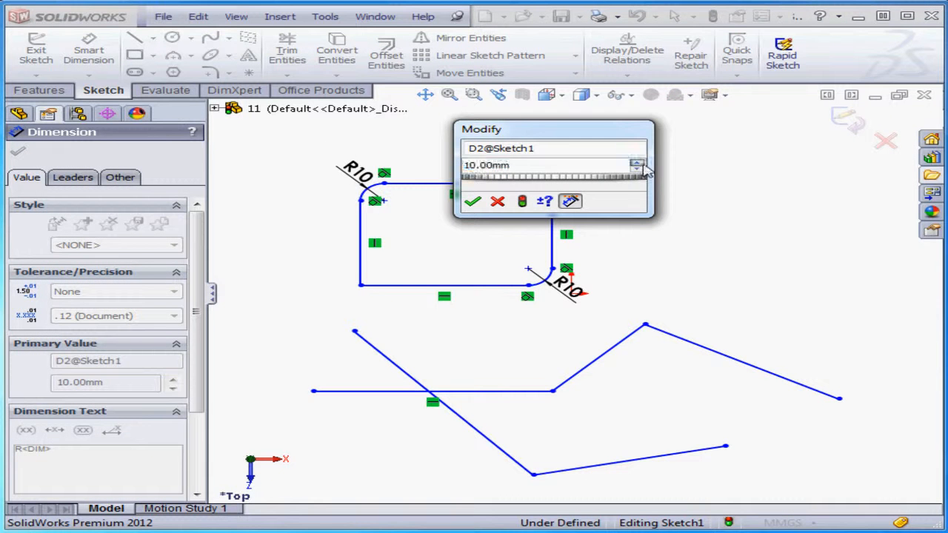
left_click(635, 163)
left_click(472, 200)
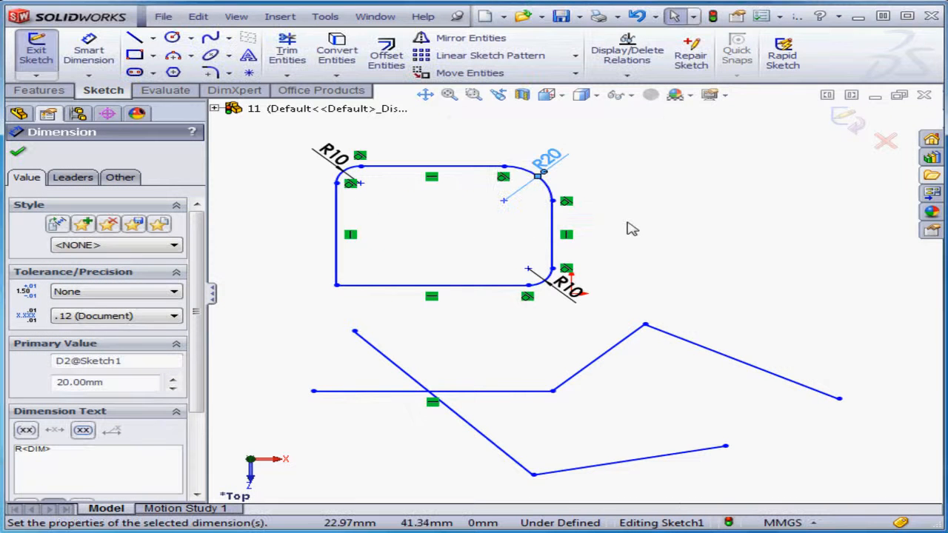
left_click(18, 151)
Step: Undo the radius change and the fillets, leaving the rectangle's corners sharp
left_click(657, 16)
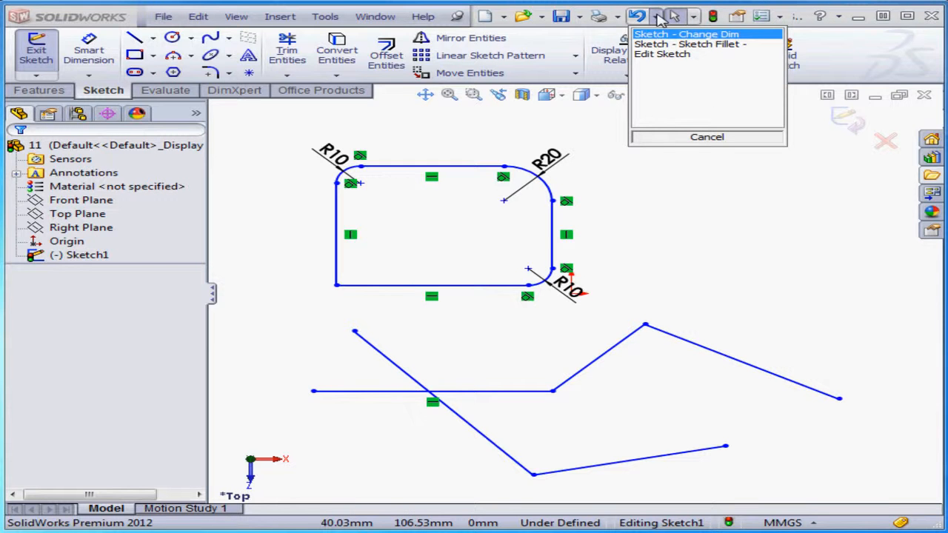
left_click(678, 45)
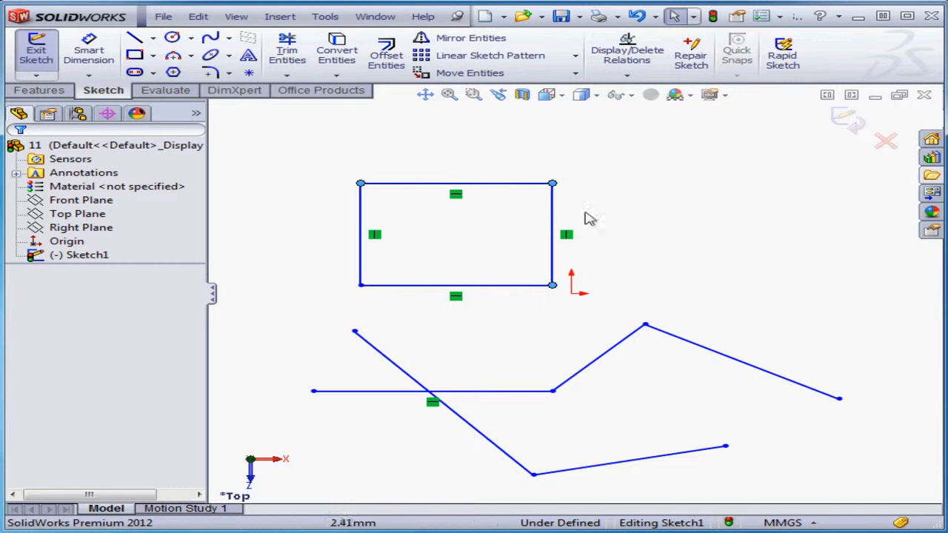
Step: Make the rectangle's lower-right corner coincident with the sketch origin
left_click(553, 286)
left_click(572, 294, "ctrl")
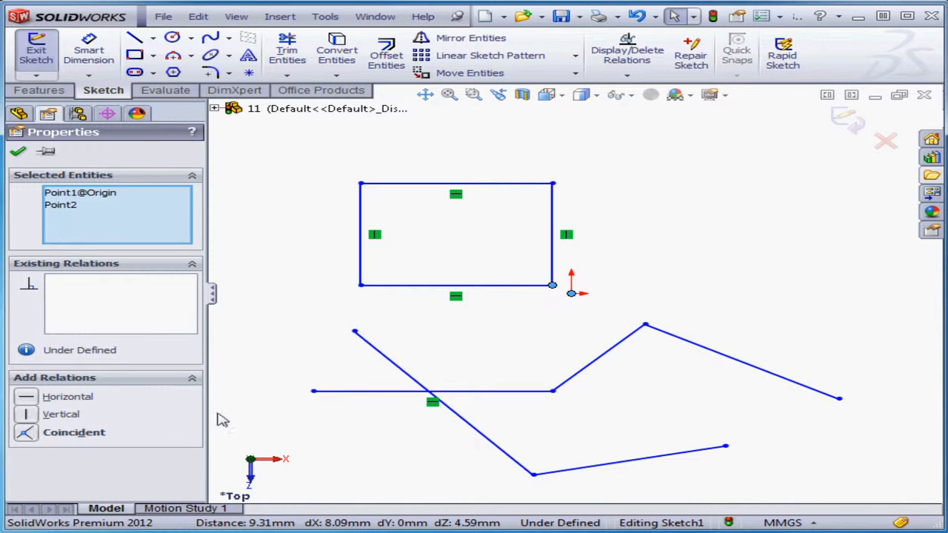
left_click(27, 433)
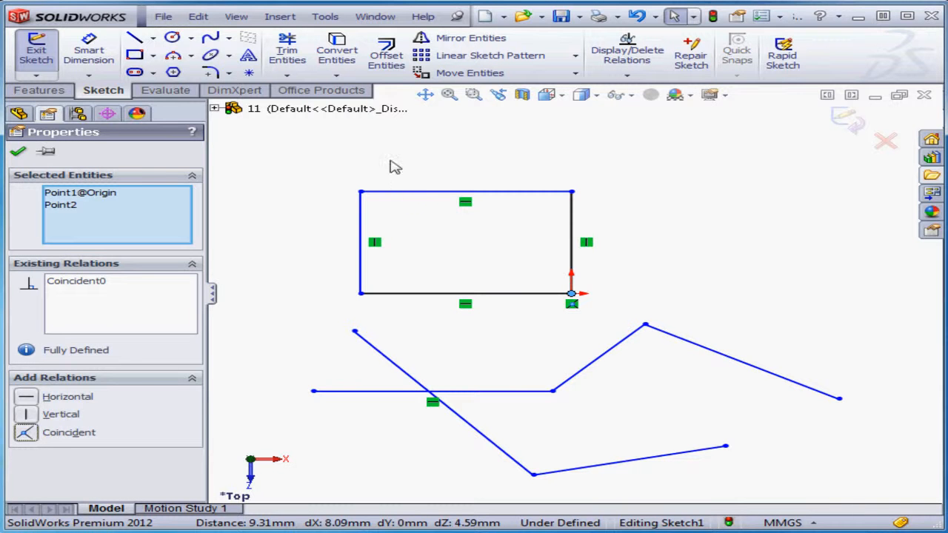
Step: Dimension the rectangle's right edge 38.62 and top edge 87.72, then return to plain selection
left_click(88, 52)
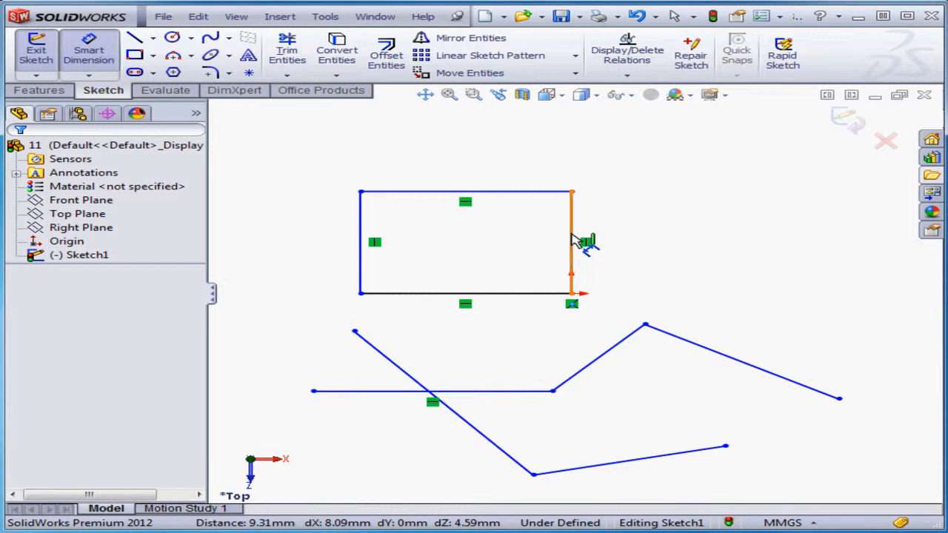
left_click(571, 241)
left_click(611, 248)
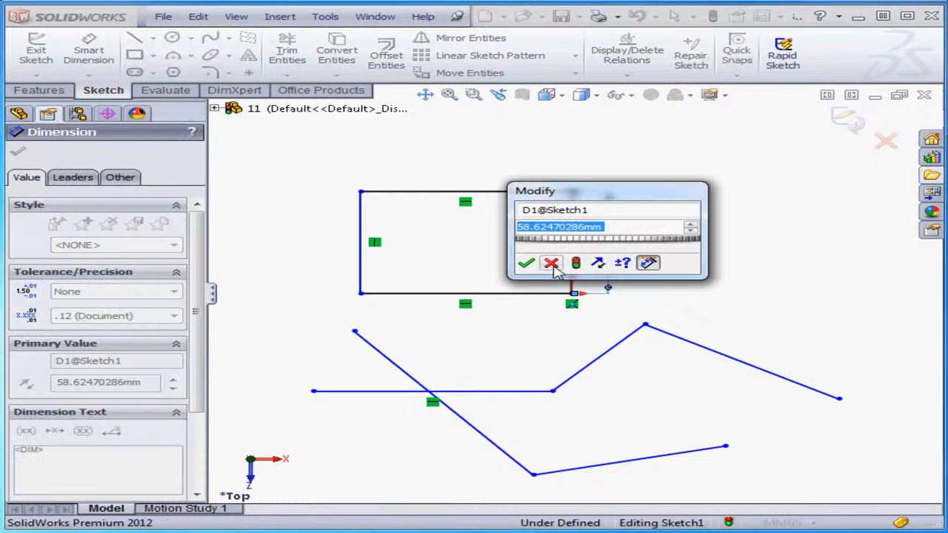
left_click(525, 263)
left_click(526, 191)
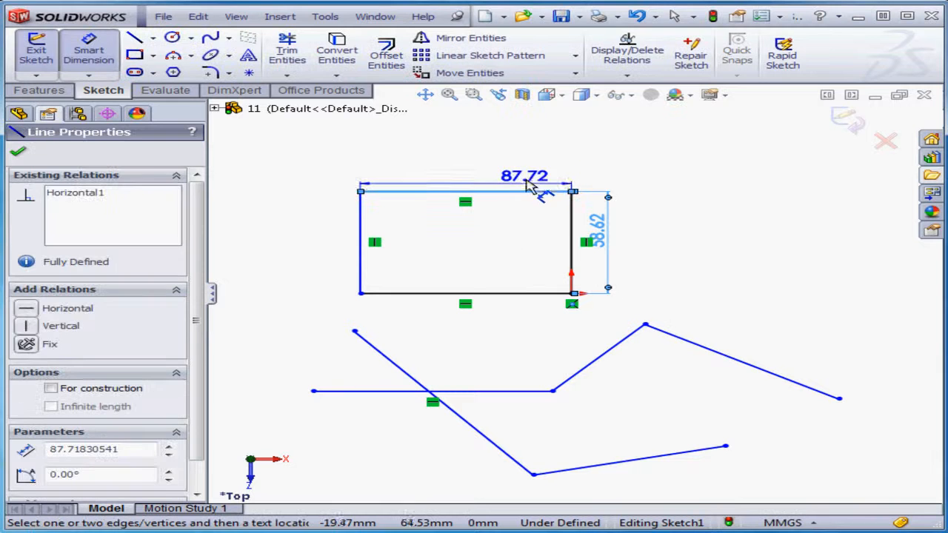
left_click(442, 205)
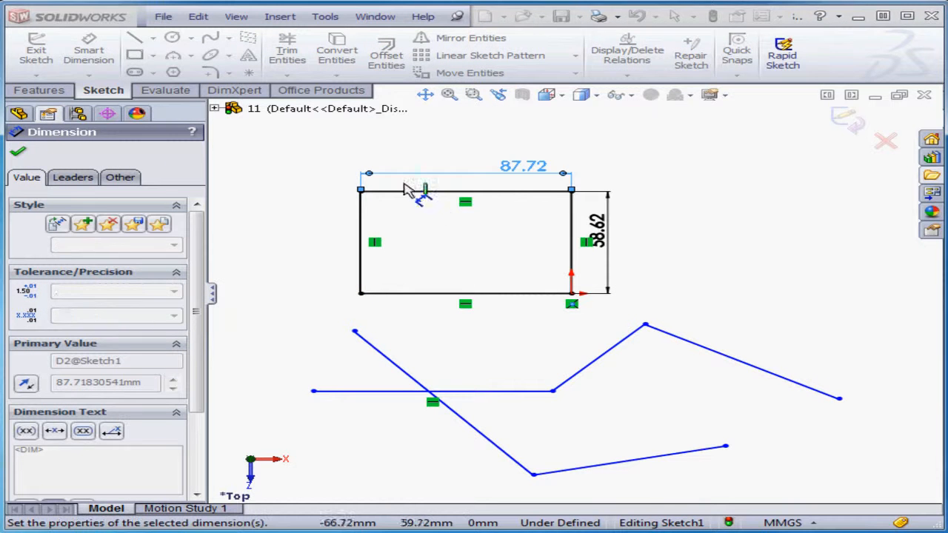
right_click(308, 177)
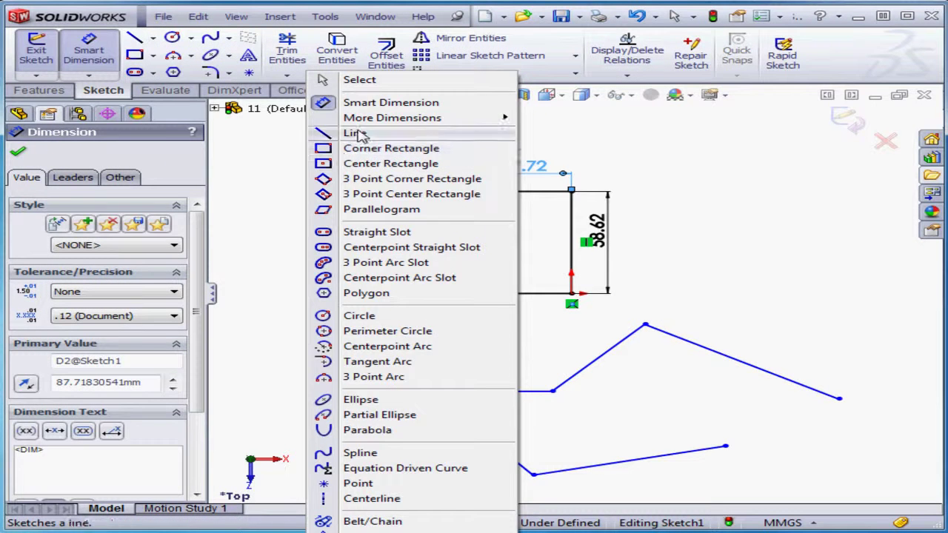
left_click(361, 80)
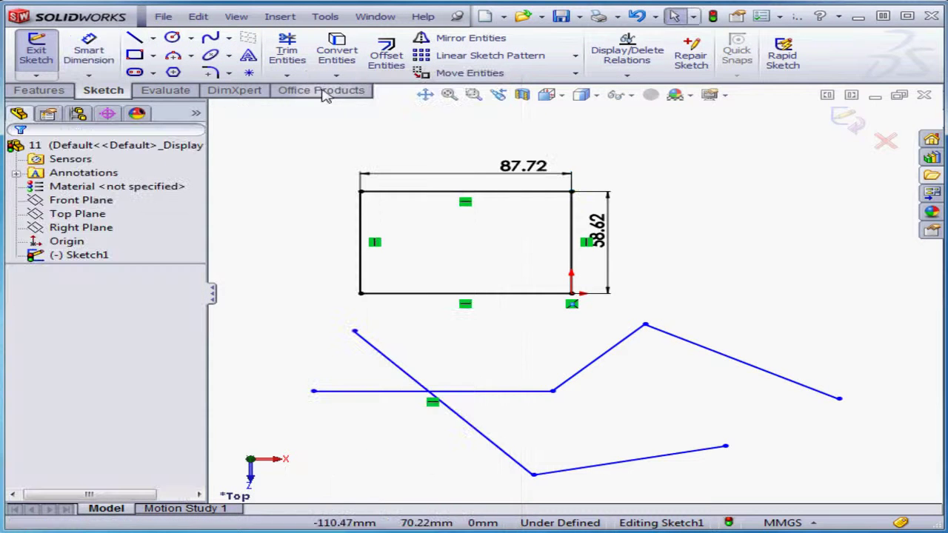
Step: Fillet the rectangle's top-left and bottom-left corners at R10, accepting deletion of the corner relations
left_click(212, 73)
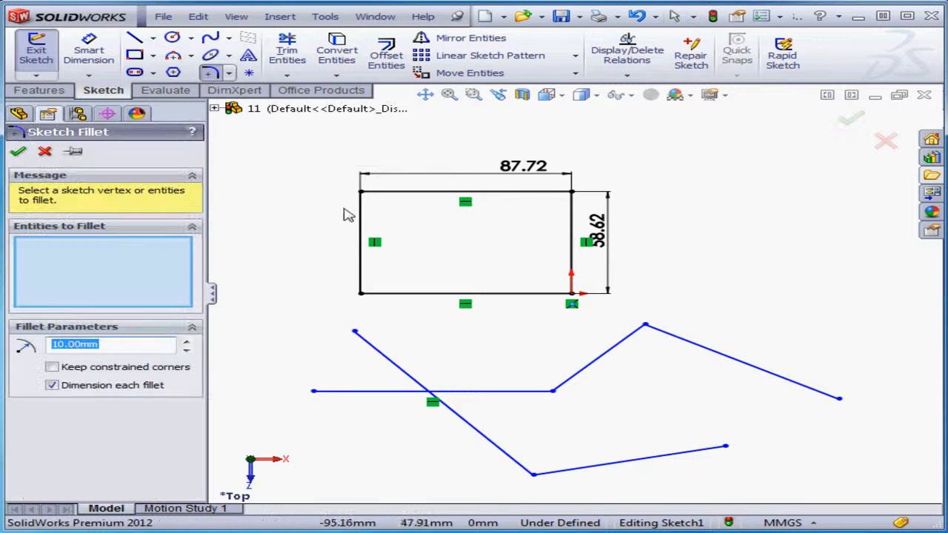
left_click(361, 193)
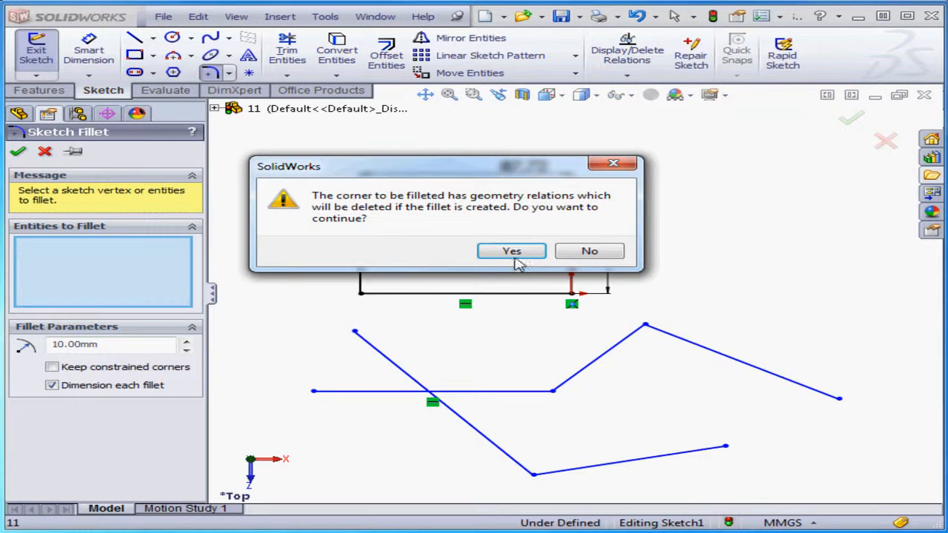
left_click(519, 256)
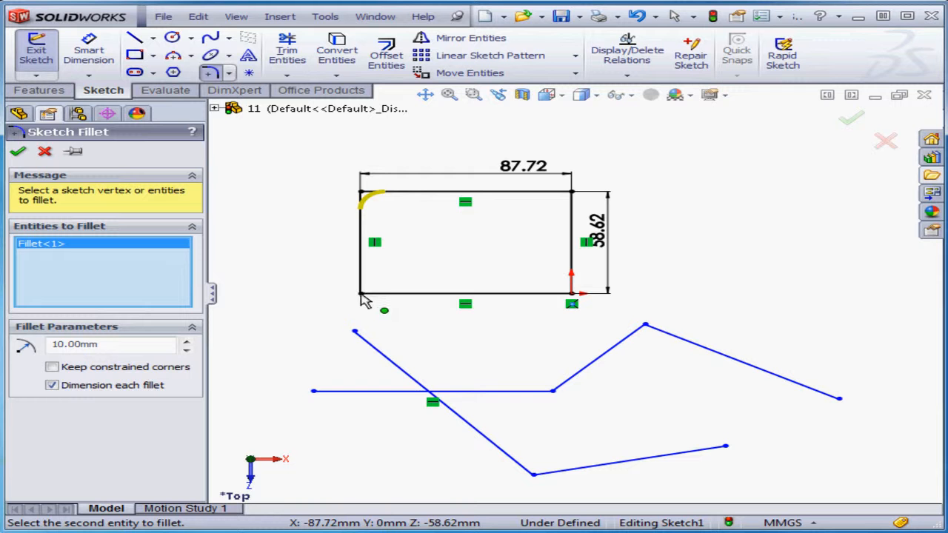
left_click(362, 298)
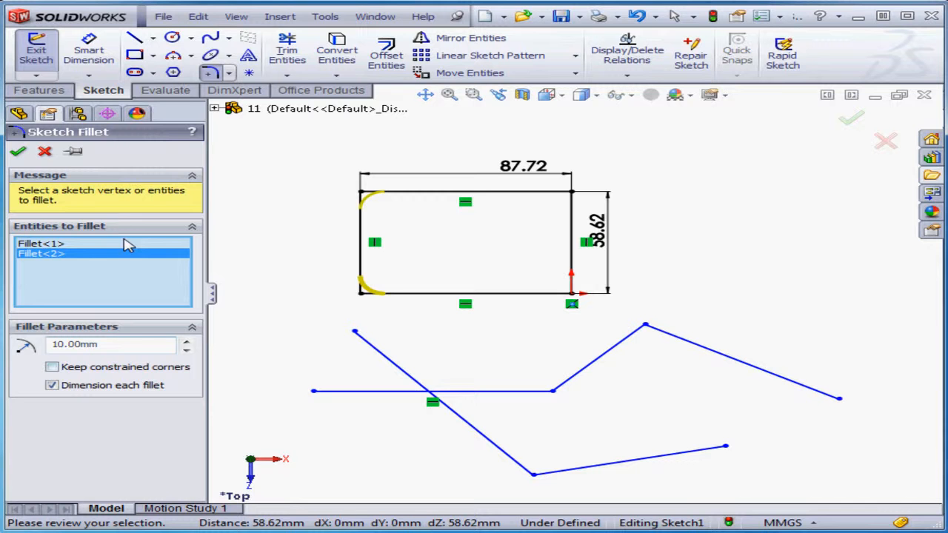
left_click(17, 153)
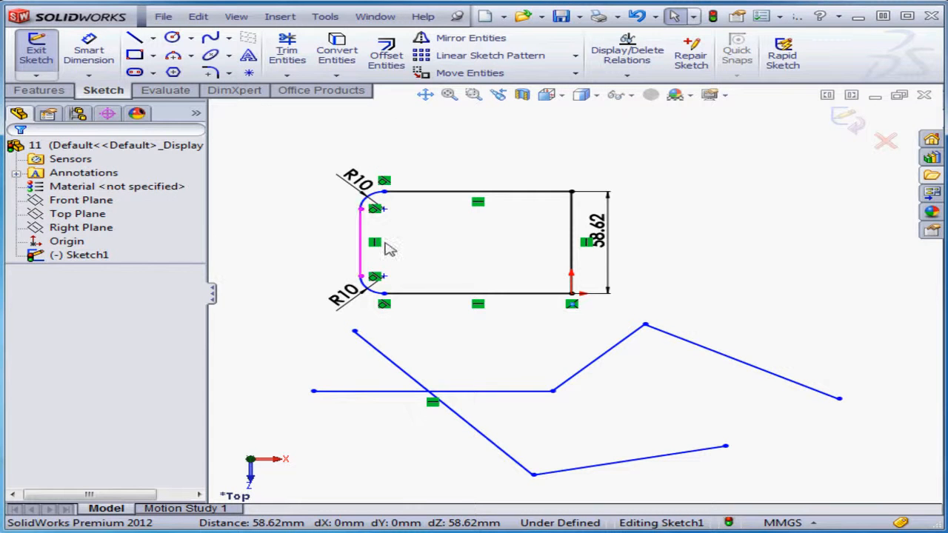
Step: Undo the Sketch Fillet, restoring sharp corners and the 87.72 dimension
left_click(656, 17)
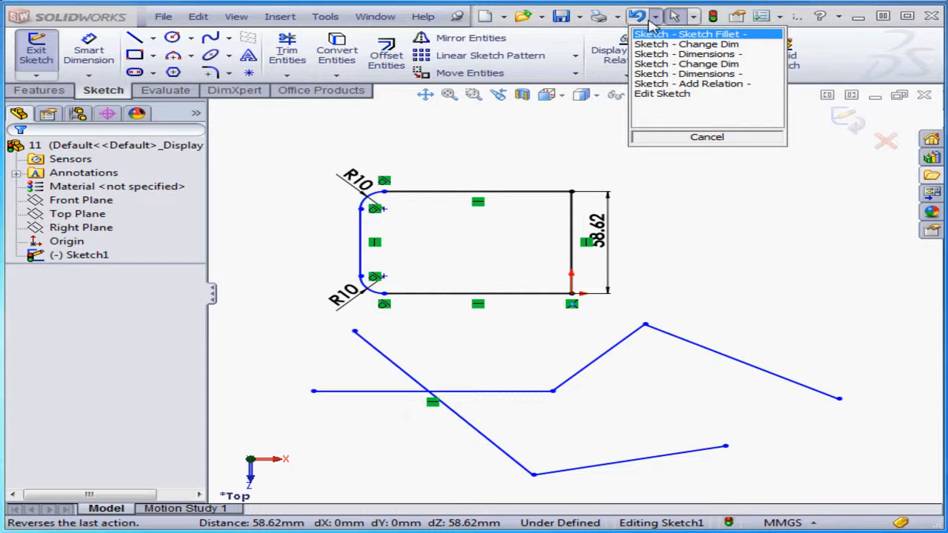
left_click(651, 35)
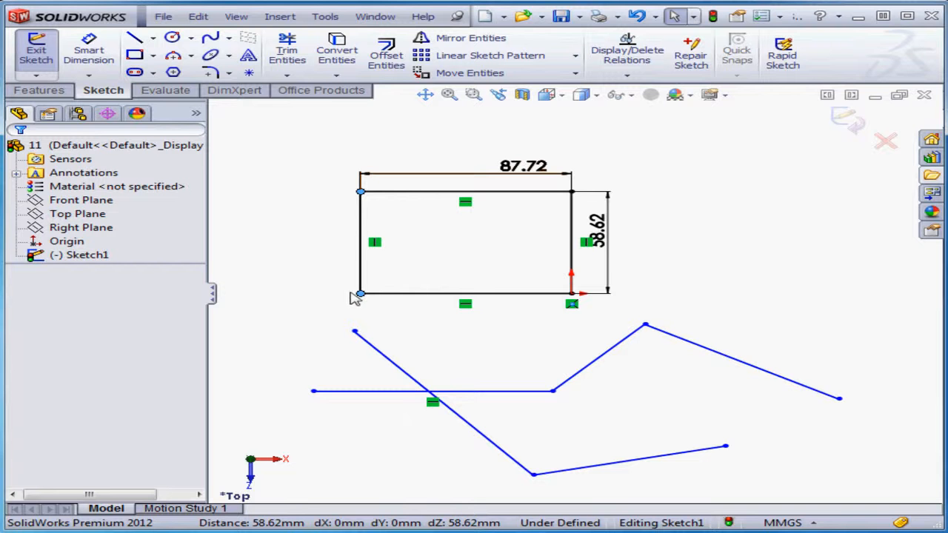
Step: Re-create the R10 fillets on the two left corners with Keep constrained corners checked
left_click(210, 72)
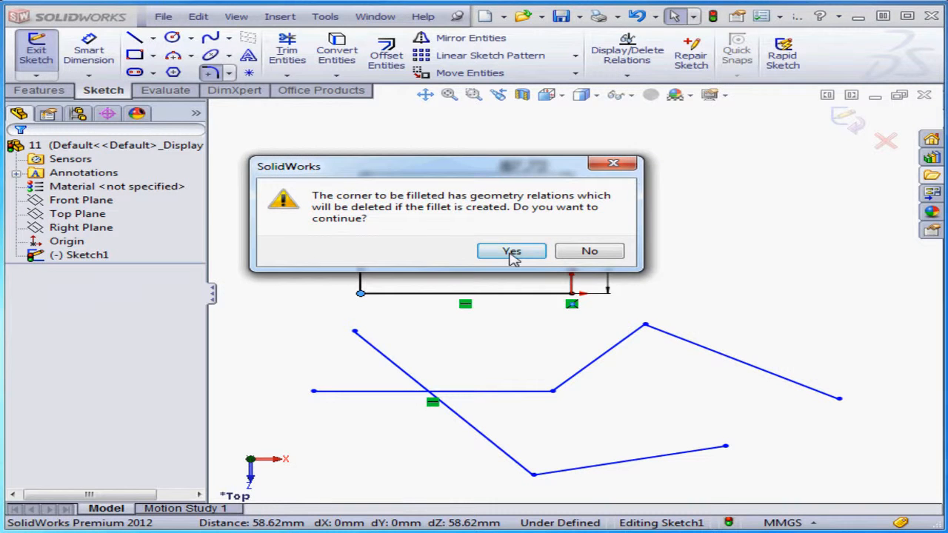
left_click(512, 252)
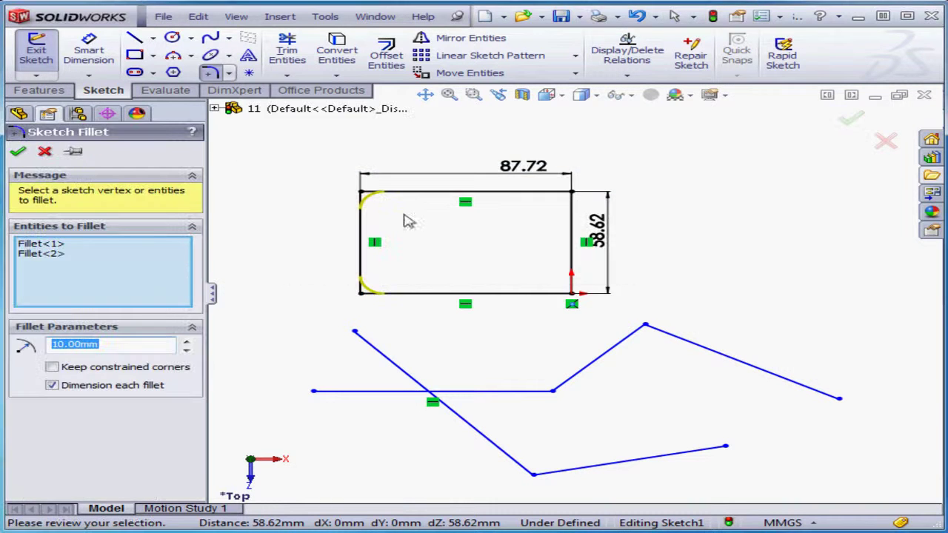
left_click(52, 367)
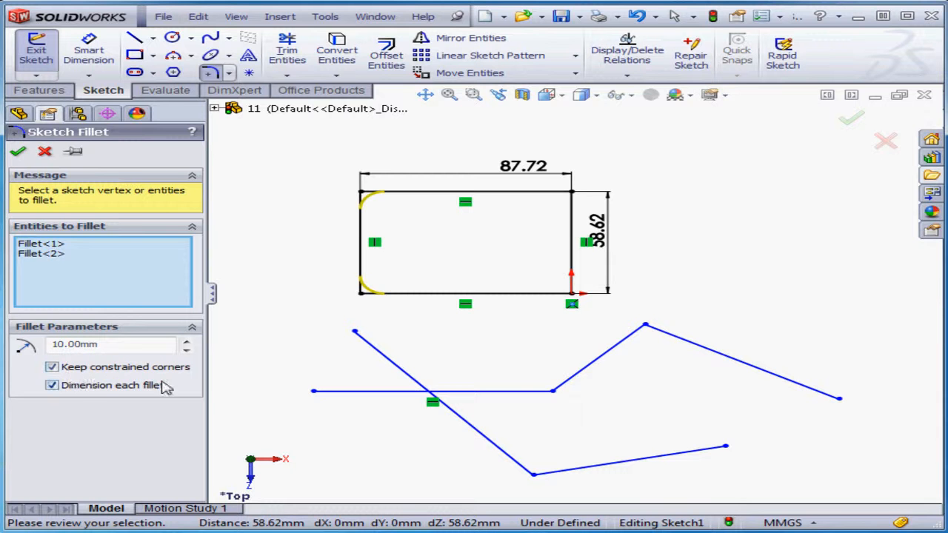
left_click(18, 152)
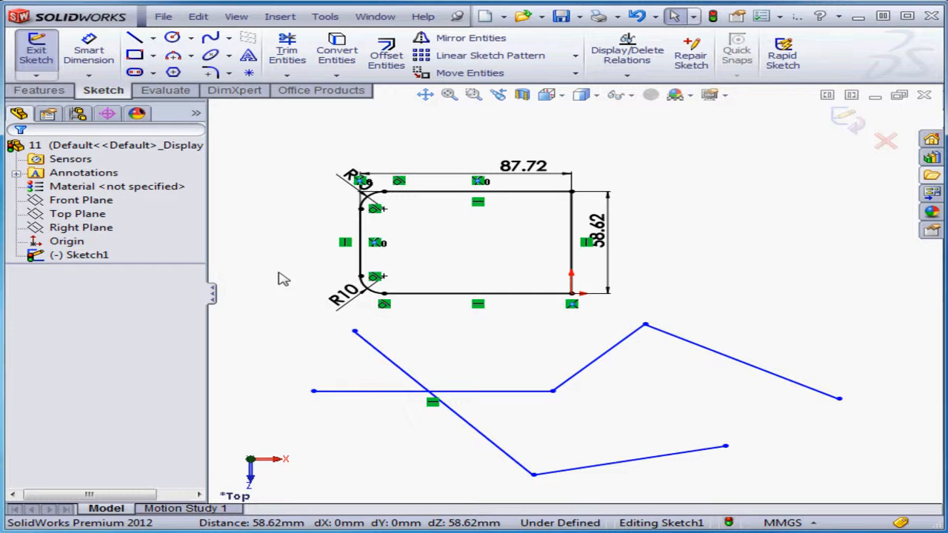
Step: Drag the top-left R10 and the 87.72 dimensions clear of the corner and relation markers
left_click_drag(357, 179, 295, 185)
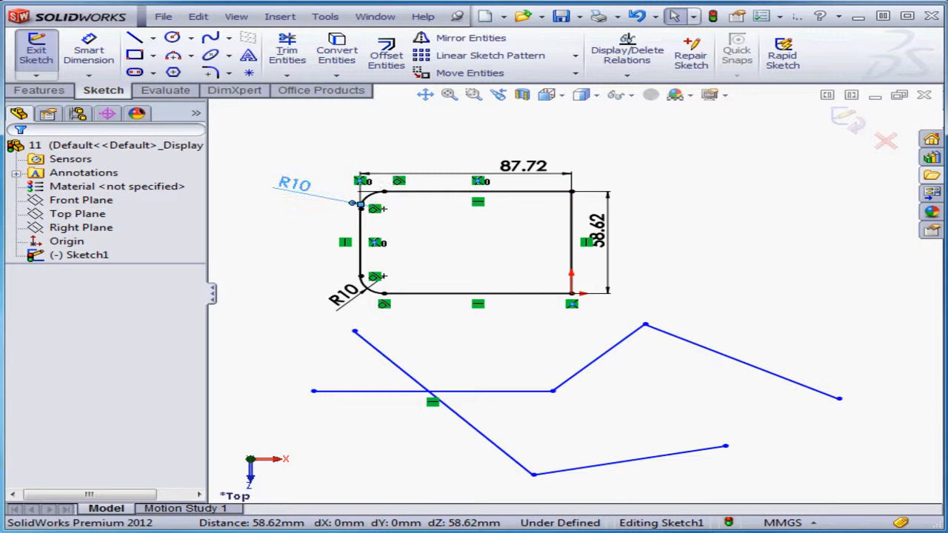
left_click_drag(518, 169, 519, 141)
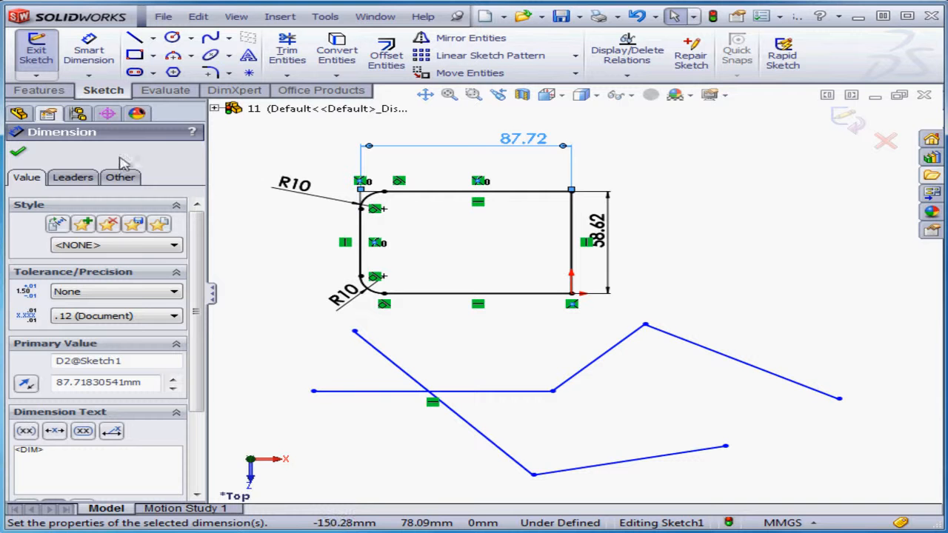
left_click(18, 152)
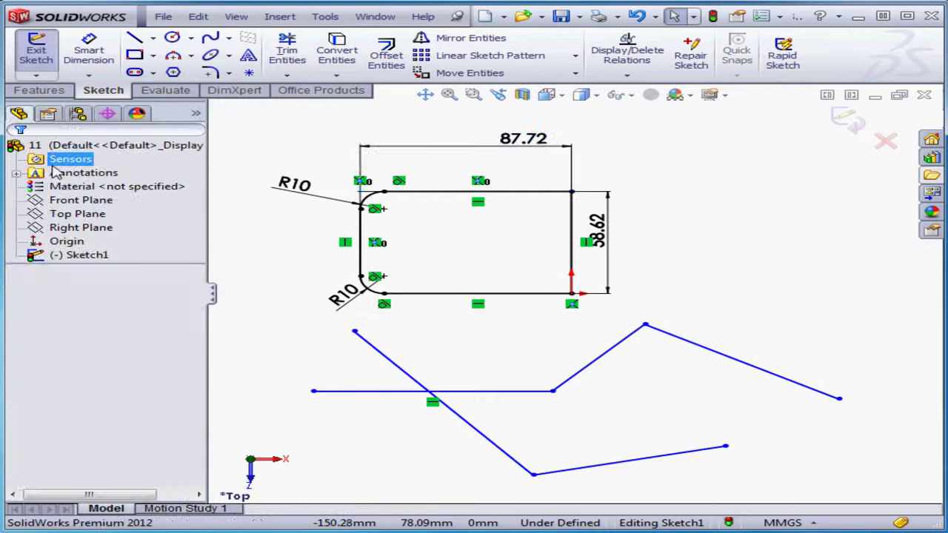
left_click(211, 74)
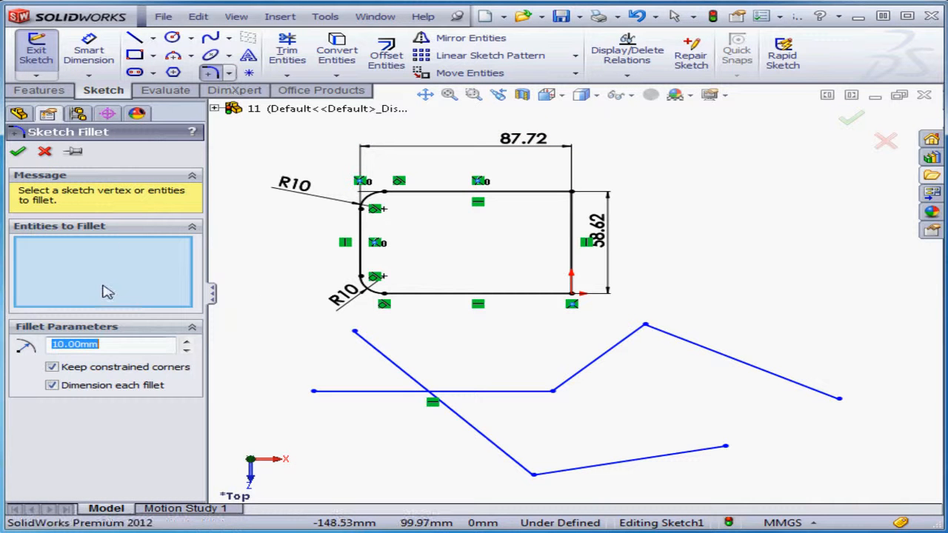
left_click(354, 394)
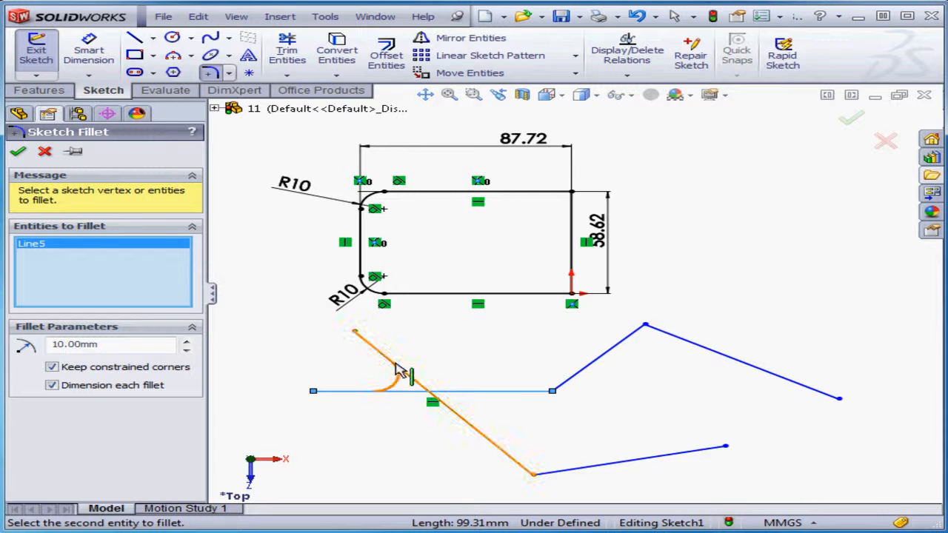
left_click(396, 368)
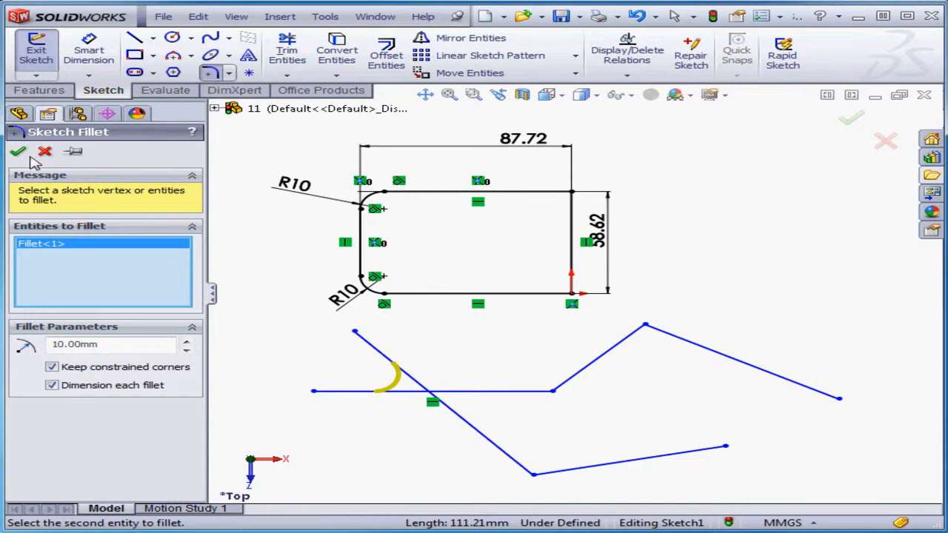
left_click(20, 154)
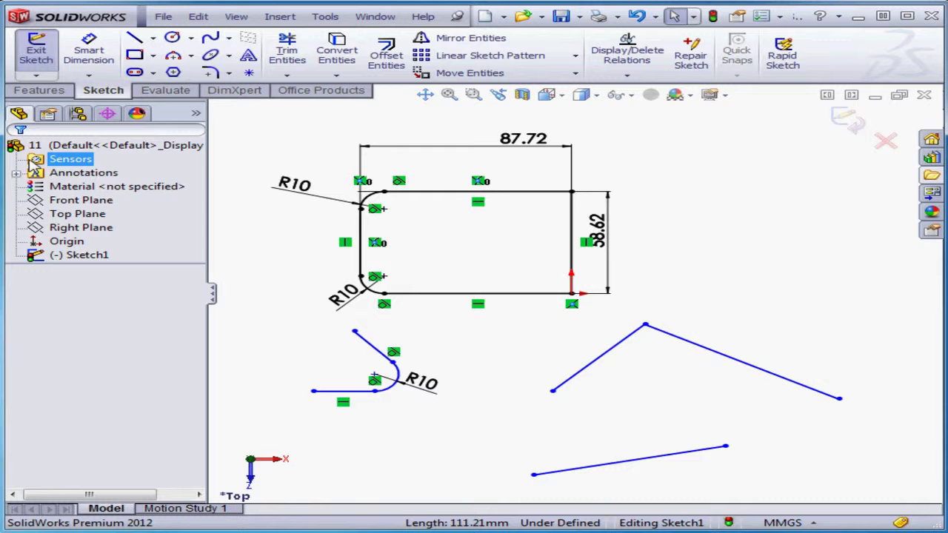
left_click(636, 17)
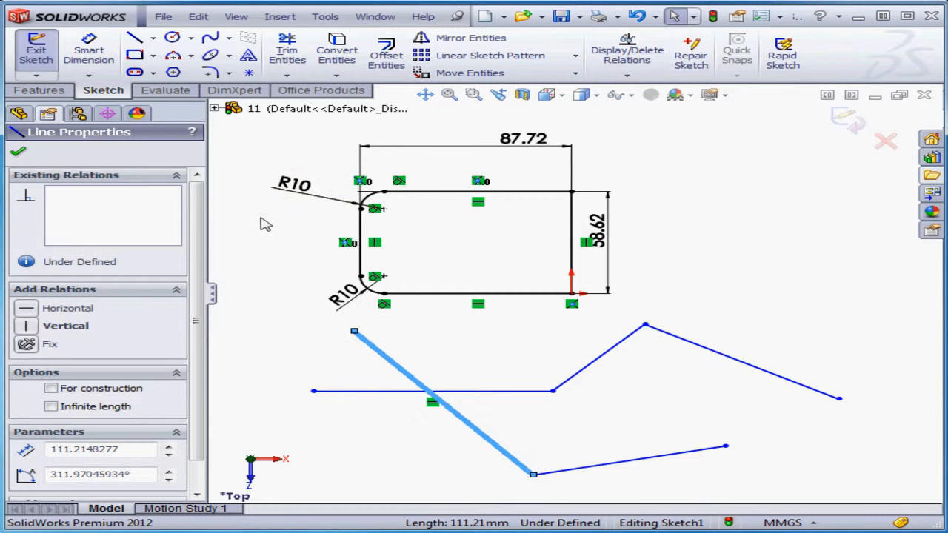
Step: Add R10 fillets at the polyline's right corner and at the horizontal–diagonal crossing
left_click(277, 265)
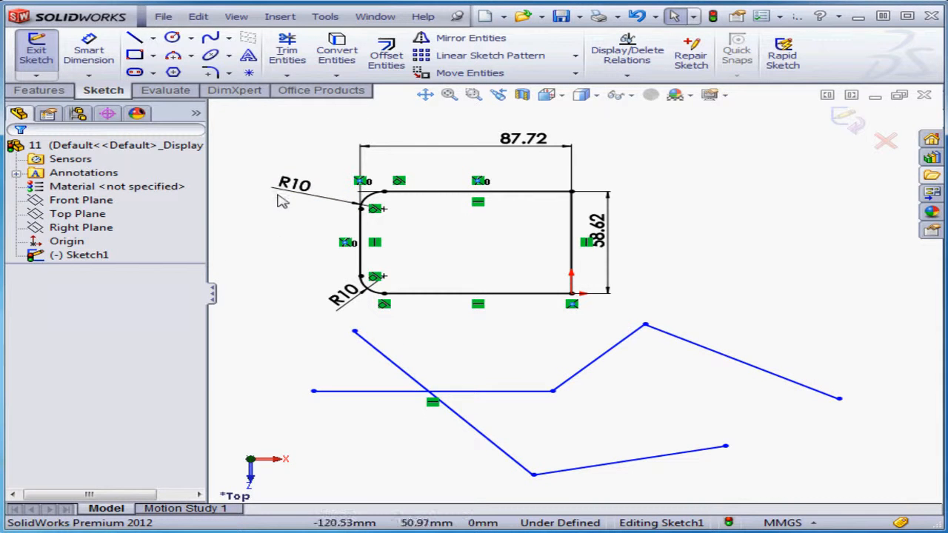
left_click(210, 72)
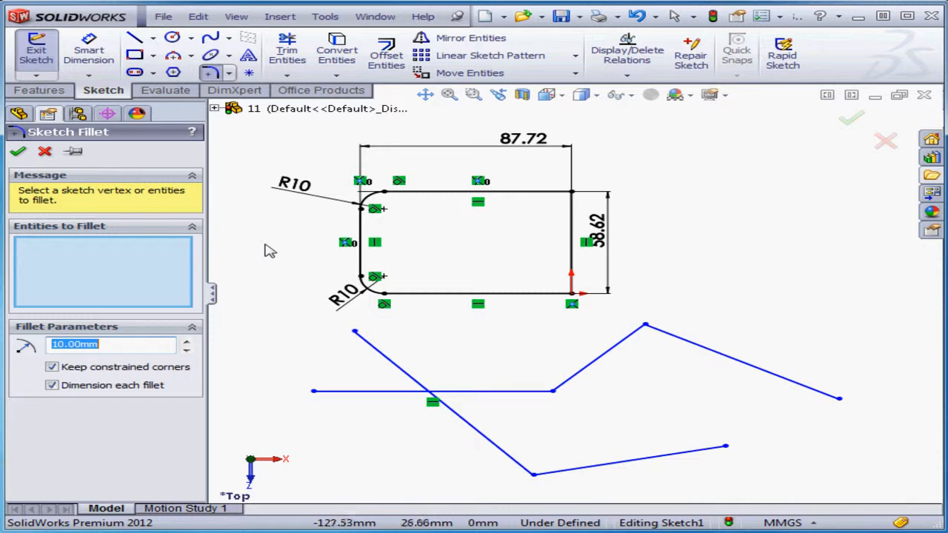
left_click(653, 456)
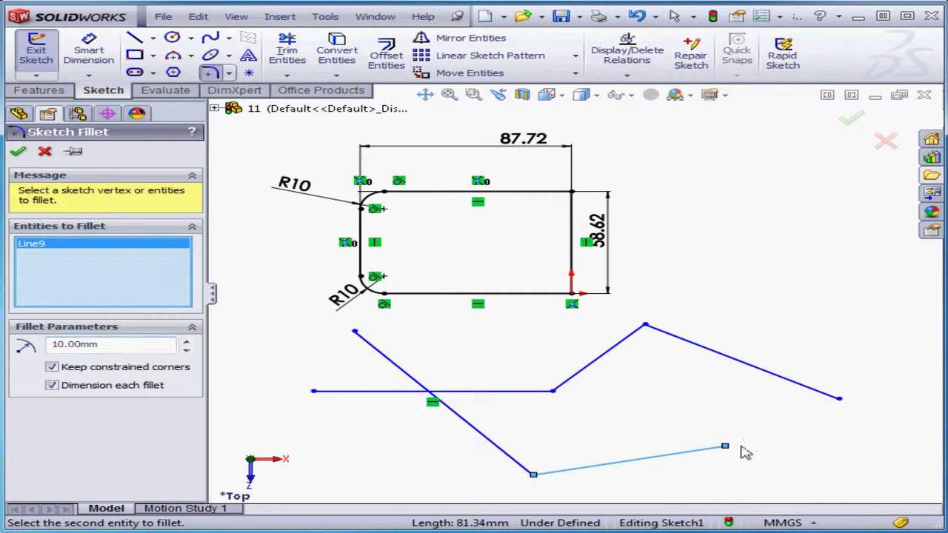
left_click(778, 381)
left_click(488, 439)
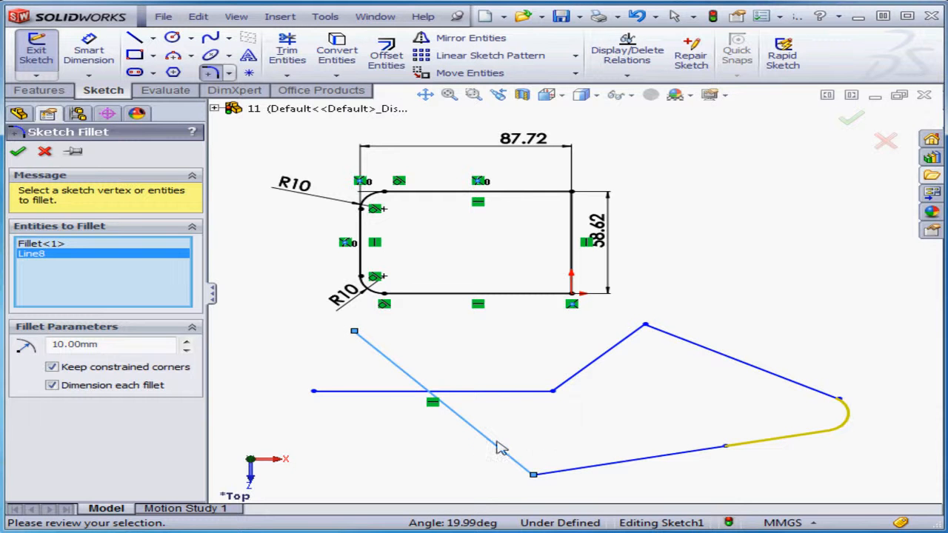
left_click(379, 393)
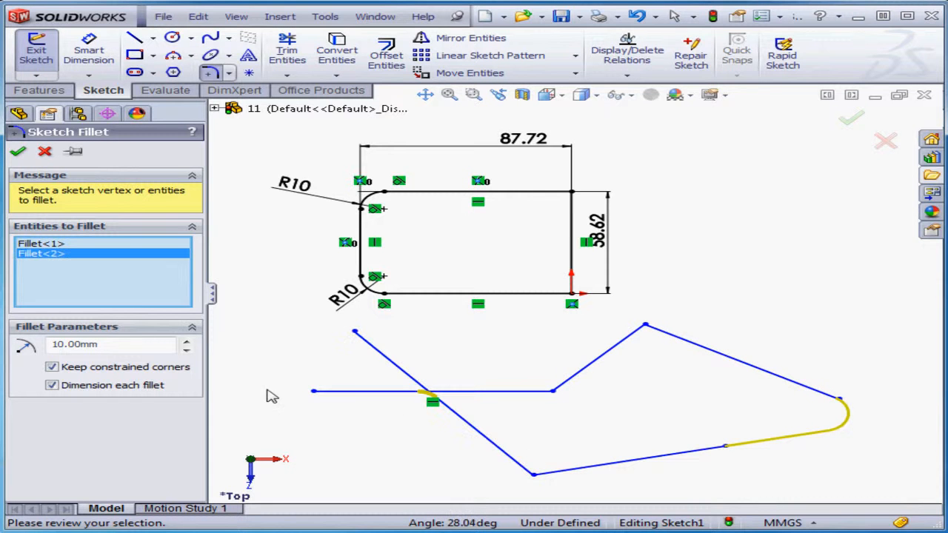
left_click(20, 154)
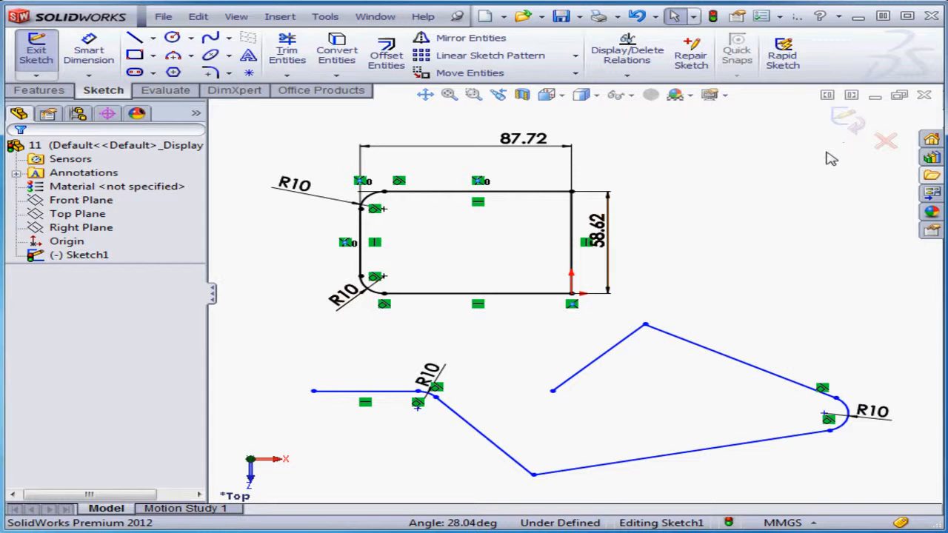
Step: Exit the sketch
left_click(849, 121)
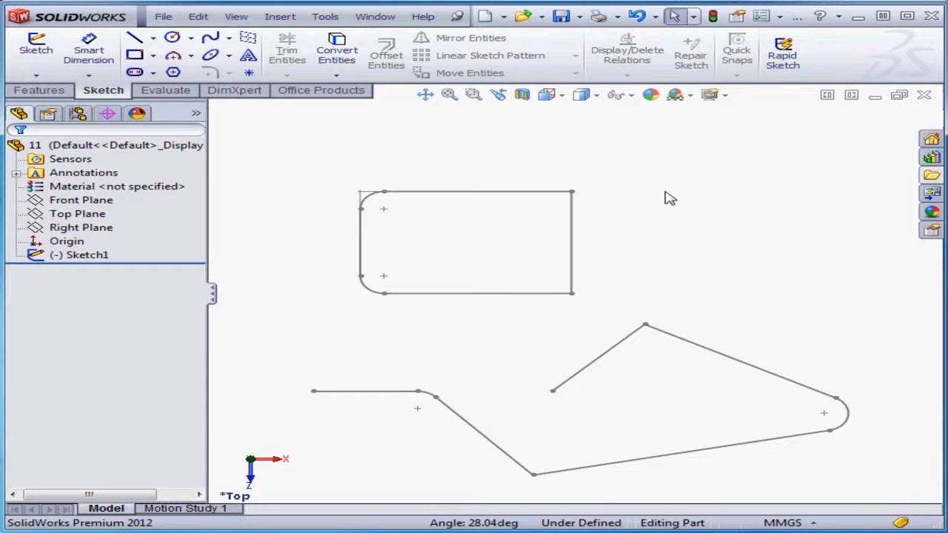